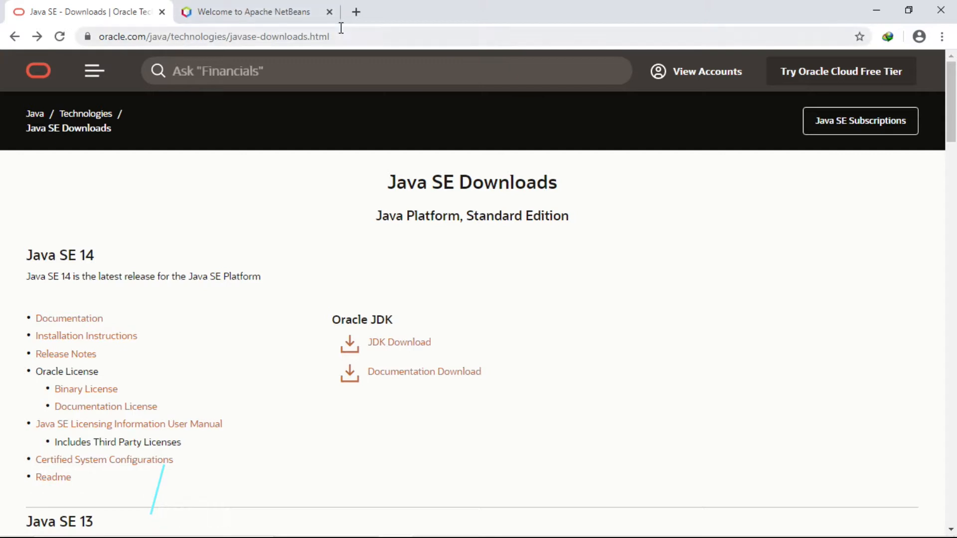
Step: Open the Oracle JDK download page for Java SE 13 and go to its list of installer packages
left_click(354, 36)
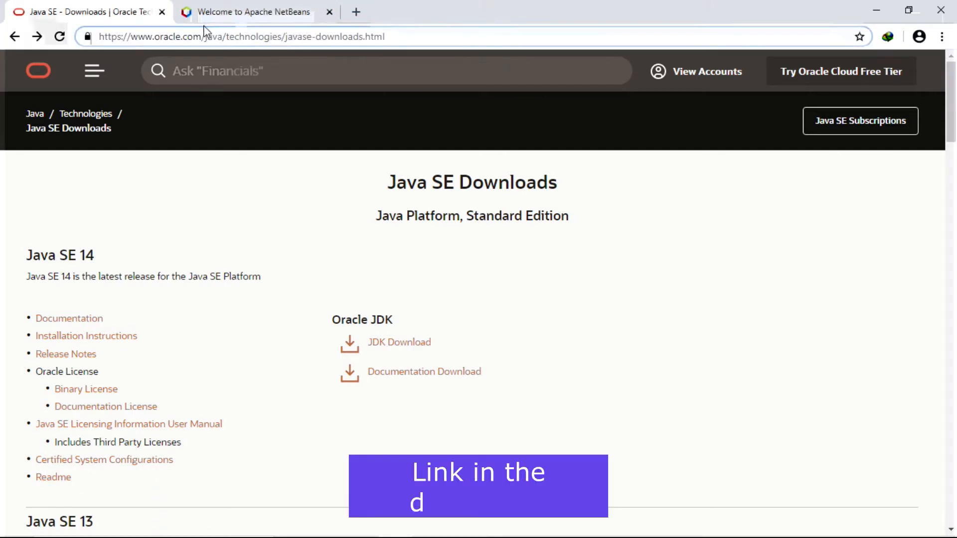
left_click_drag(131, 37, 404, 35)
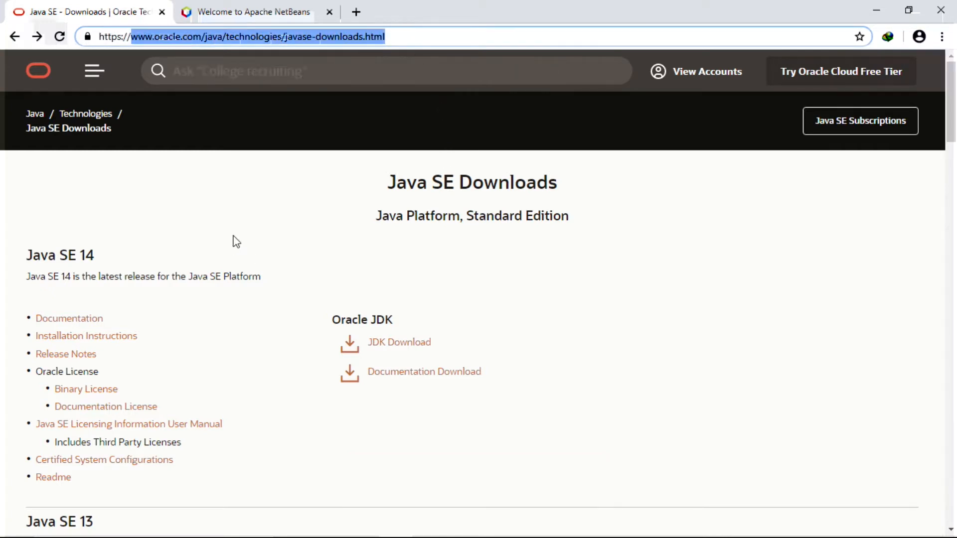
scroll(235, 242, "down", 2)
scroll(236, 242, "down", 5)
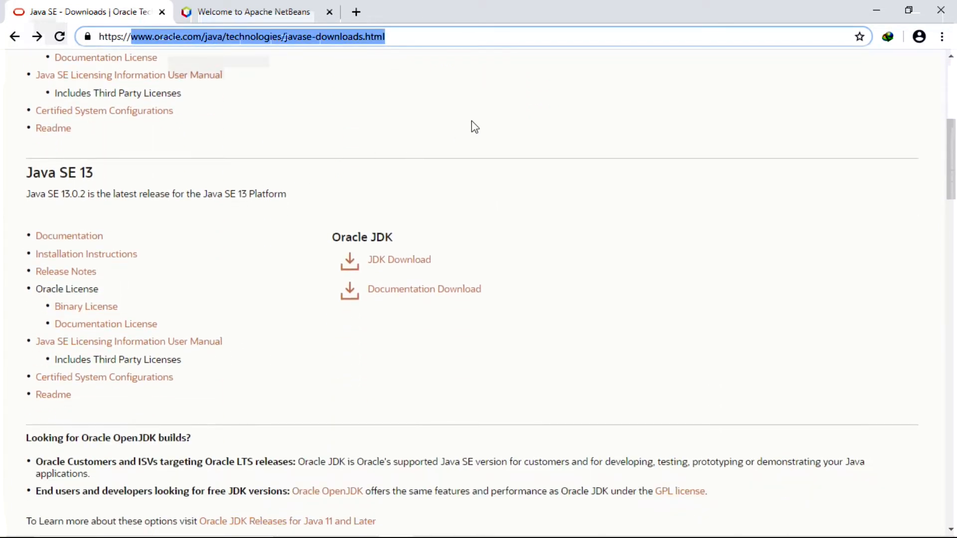
left_click(422, 261)
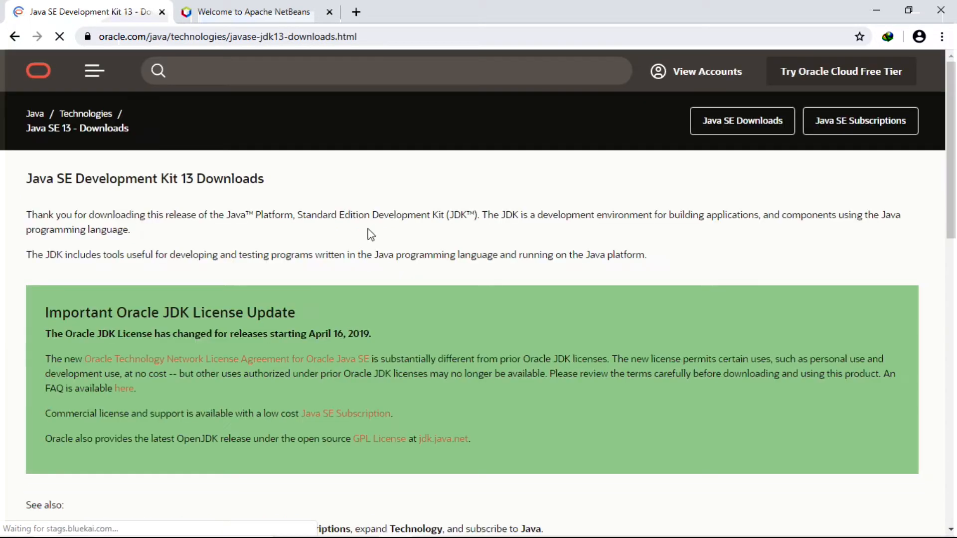
scroll(369, 233, "down", 12)
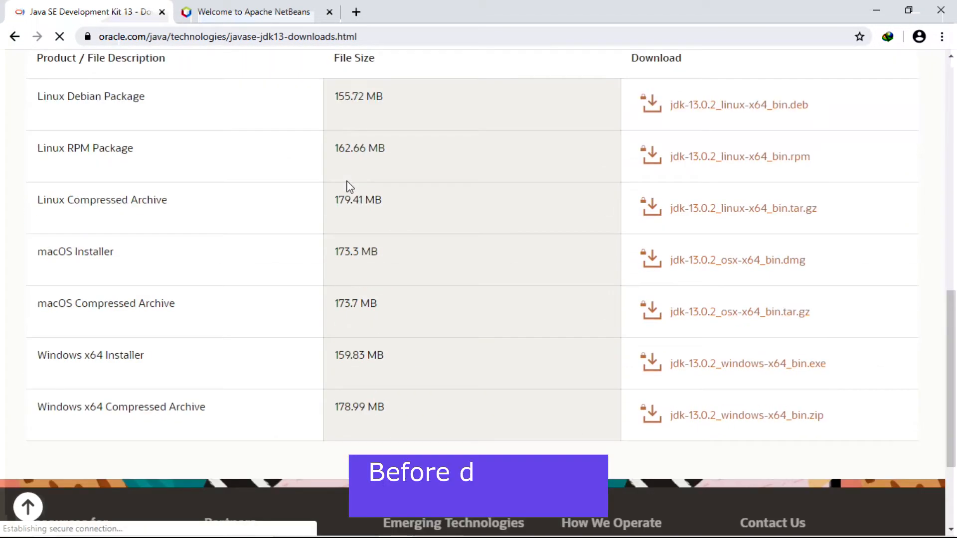
scroll(701, 263, "up", 2)
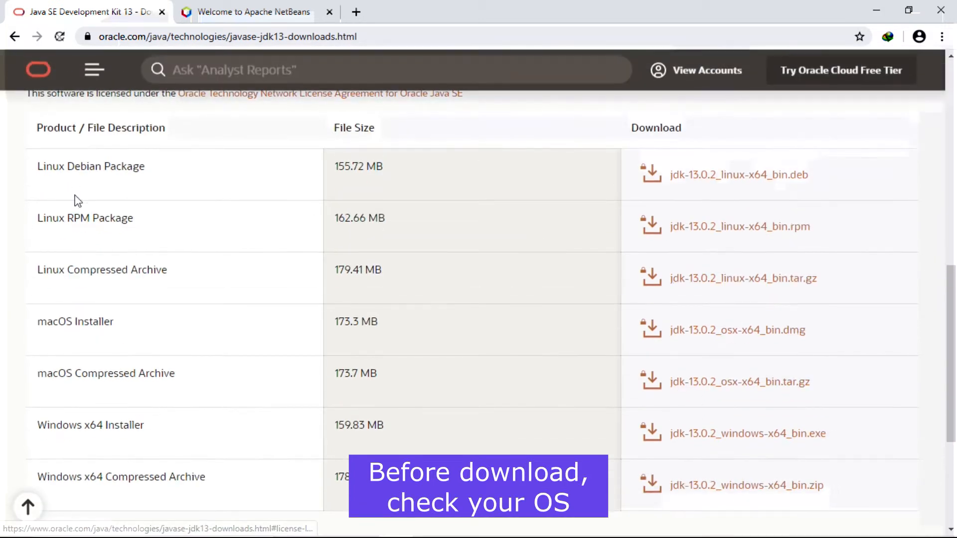
scroll(570, 224, "down", 3)
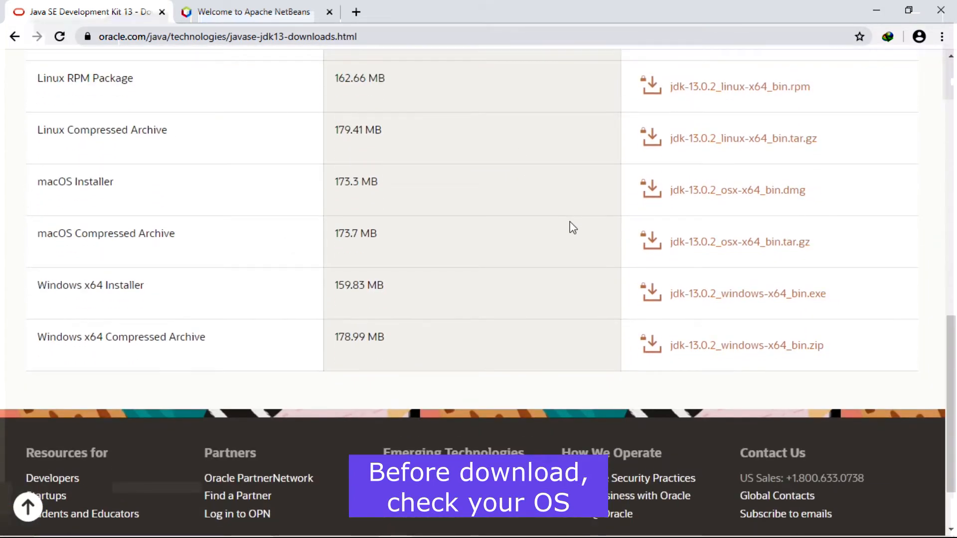
Step: Check the computer's Windows edition and system type in the properties of This PC, and close the windows
key("super+e")
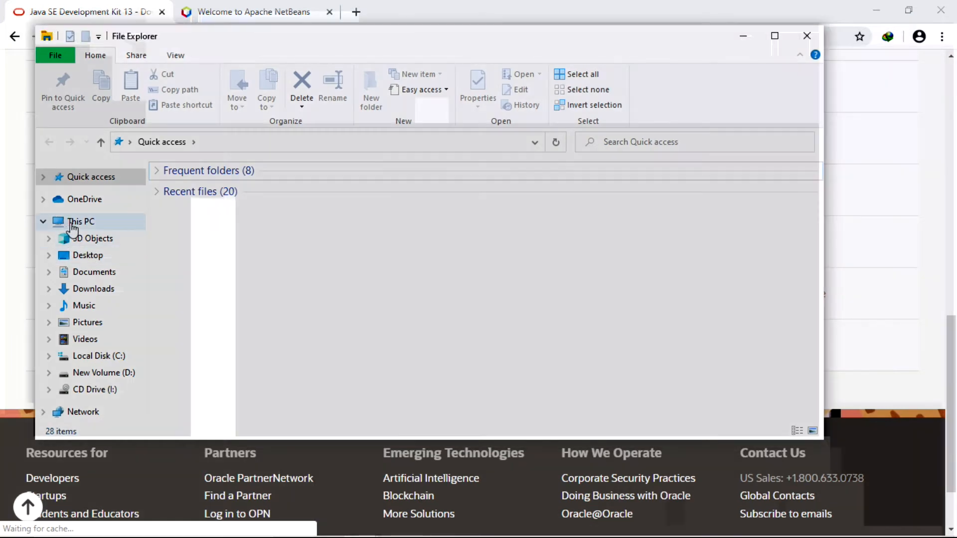
right_click(71, 222)
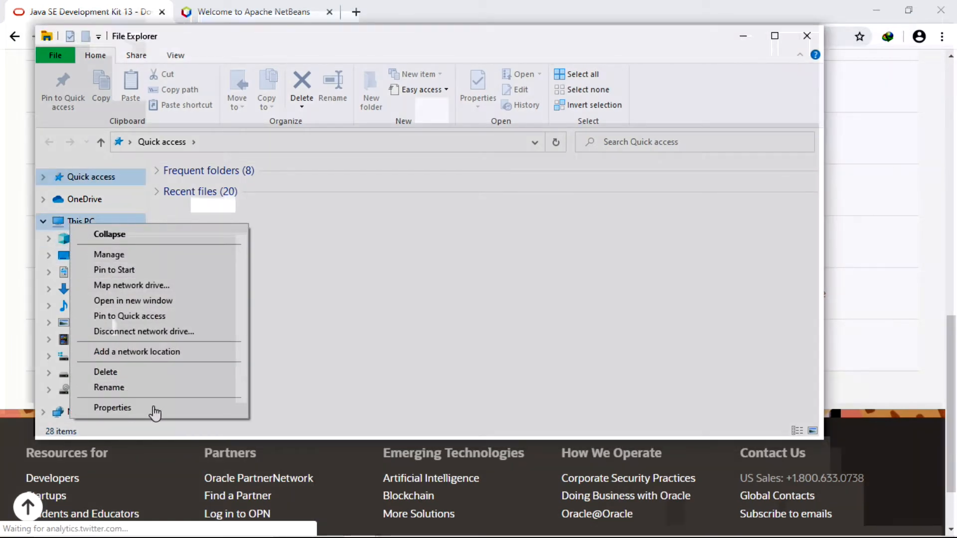
left_click(154, 414)
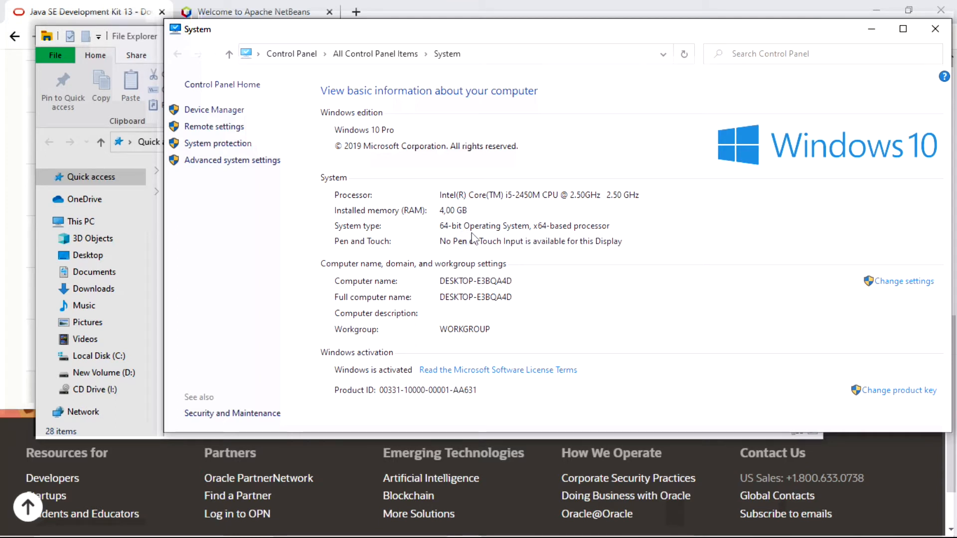
left_click(946, 34)
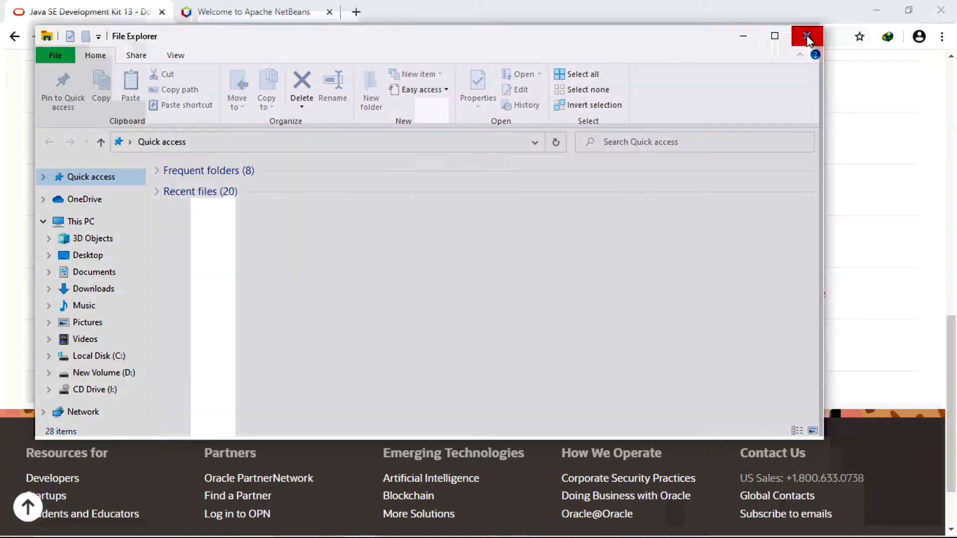
left_click(806, 36)
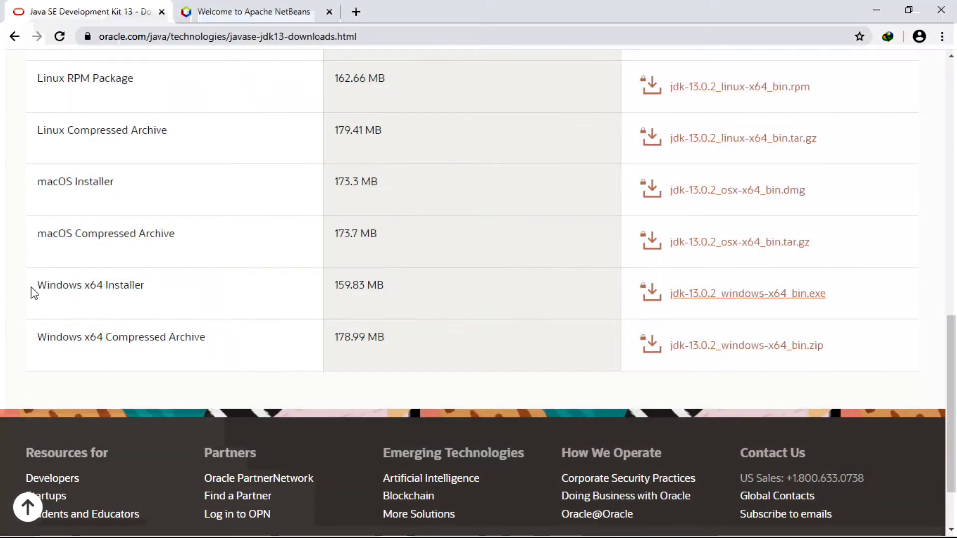
Step: Download the Windows x64 Installer, jdk-13.0.2_windows-x64_bin.exe, accepting the Oracle Technology Network License Agreement
left_click_drag(33, 292, 163, 295)
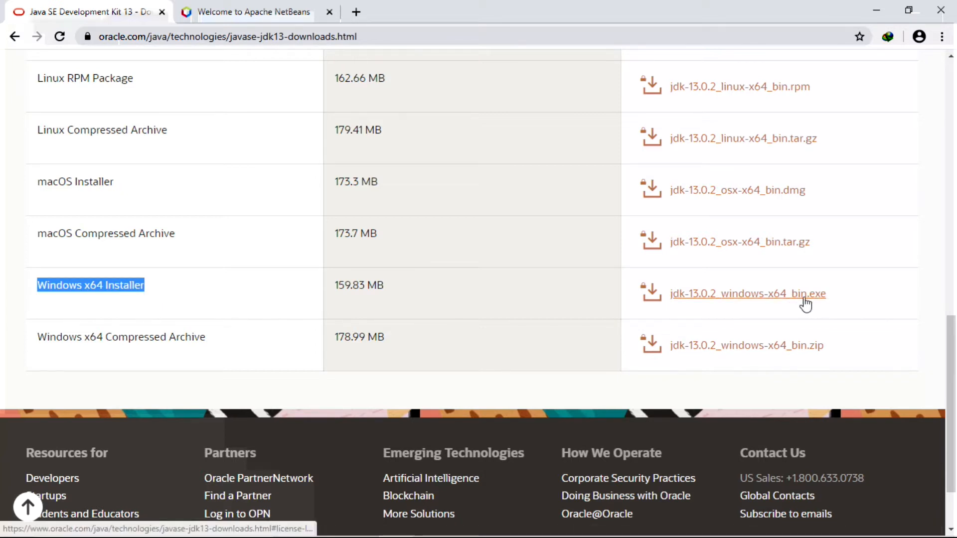
left_click(806, 304)
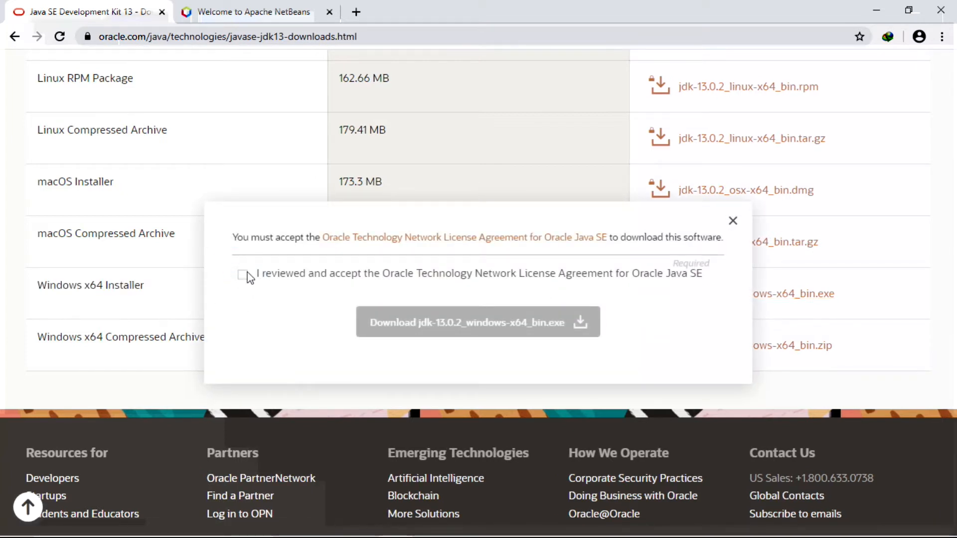
left_click(243, 275)
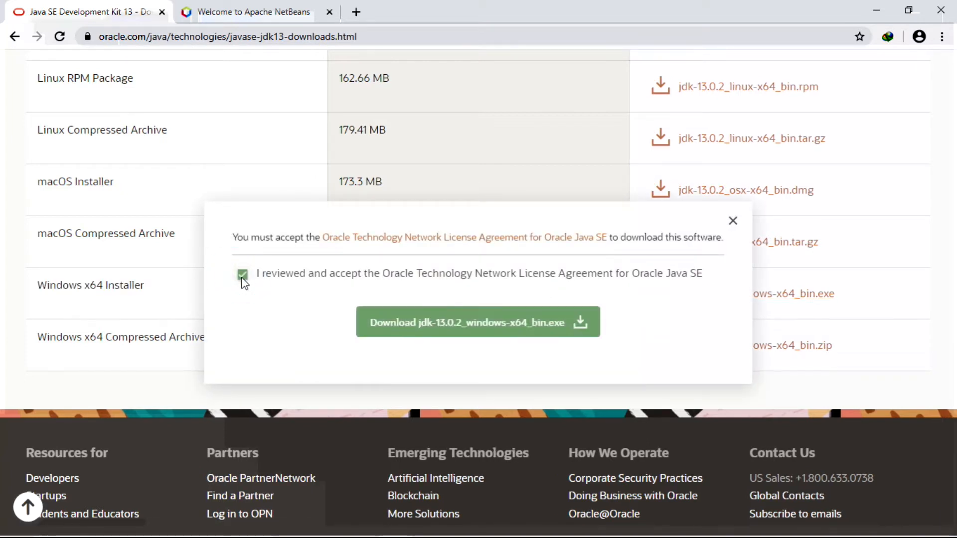
left_click(425, 335)
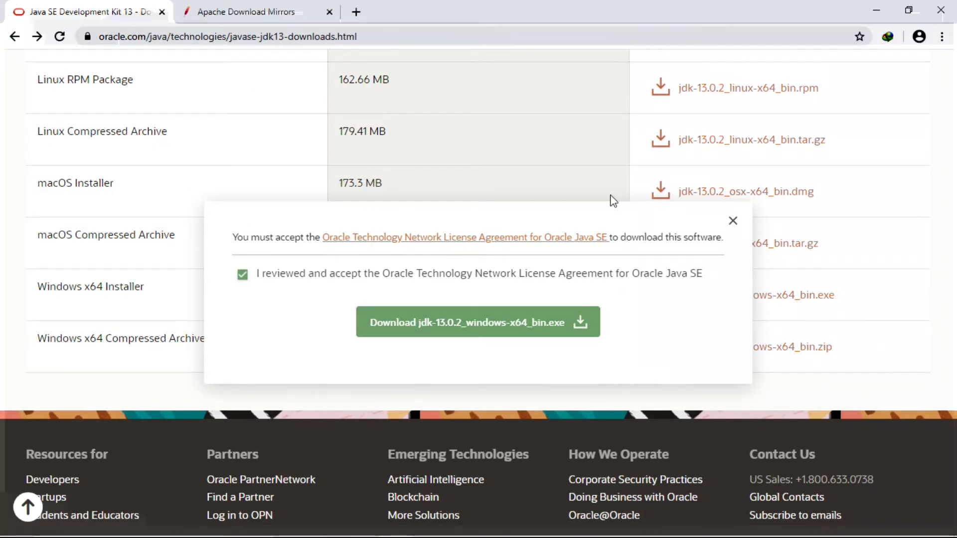
left_click(733, 225)
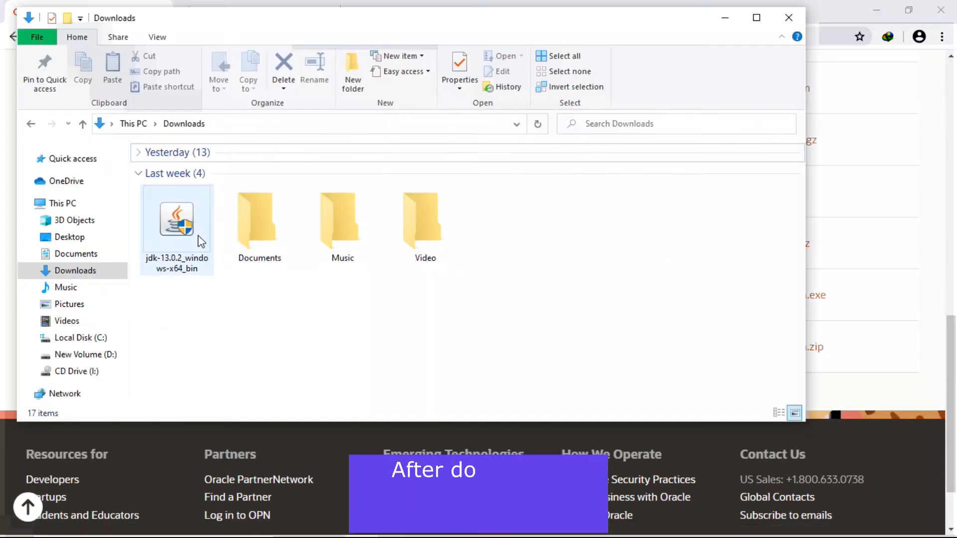
Step: Run the jdk-13.0.2_windows-x64_bin installer from the Downloads folder as administrator, allow it to make changes, and clear the browser out of view
left_click(194, 234)
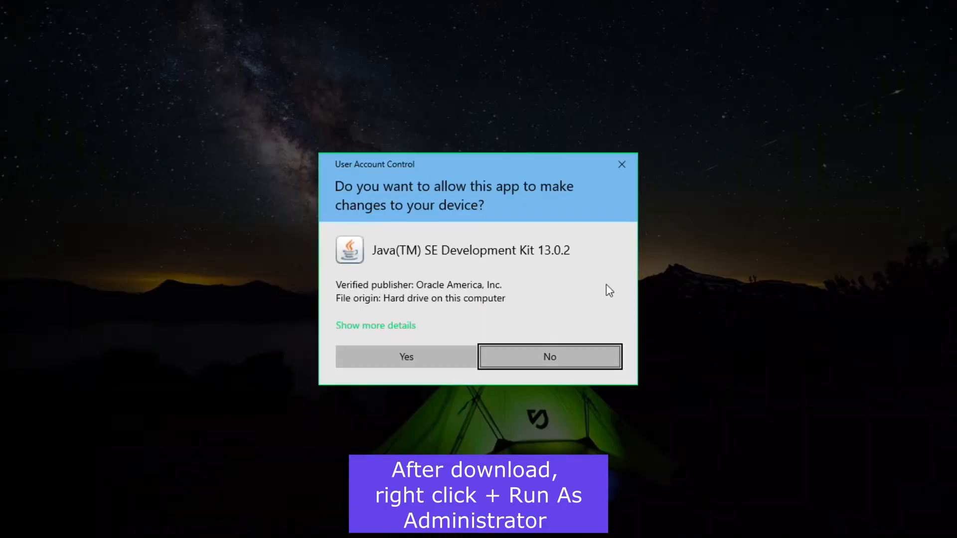
left_click(623, 160)
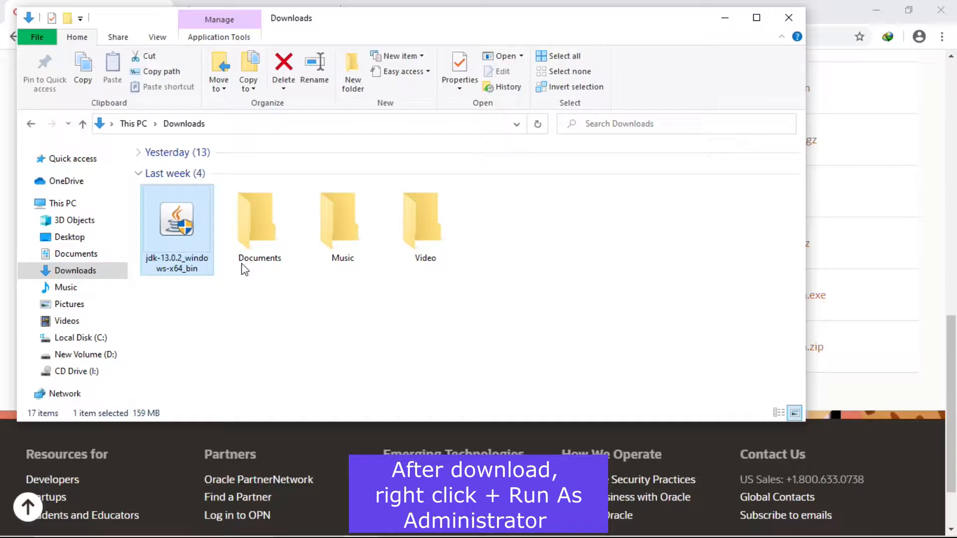
right_click(177, 225)
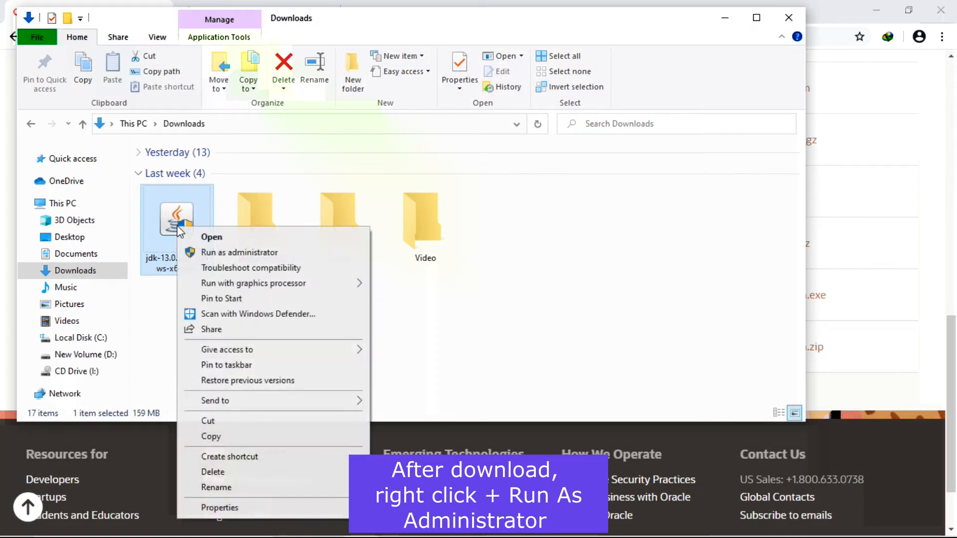
left_click(214, 253)
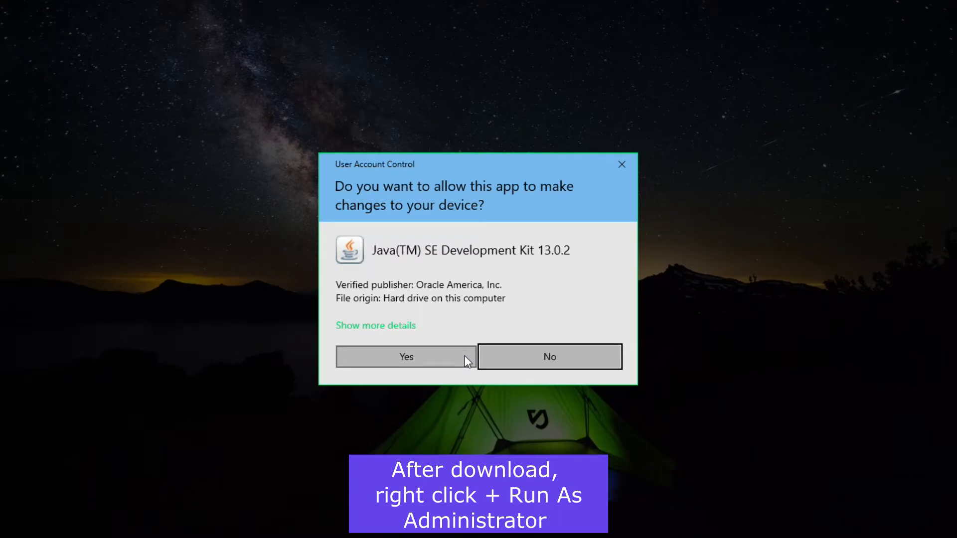
left_click(465, 357)
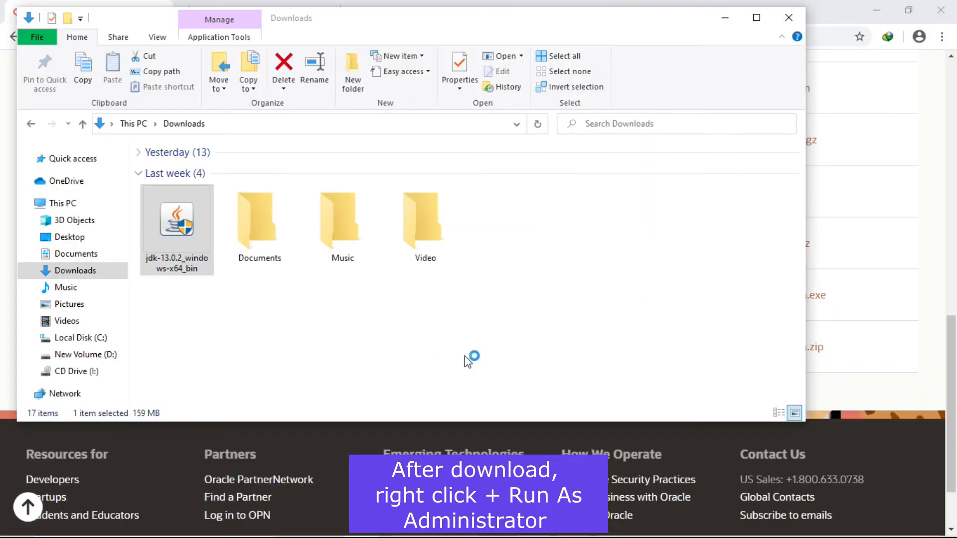
left_click(877, 11)
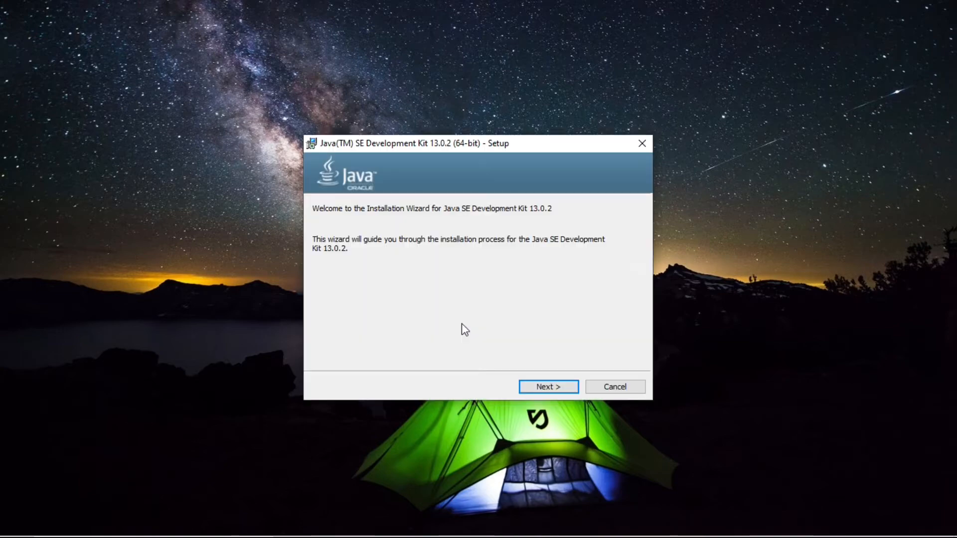
Step: Install Java SE Development Kit 13.0.2 to the default folder C:\Program Files\Java\jdk-13.0.2\, finish the wizard and refresh the desktop
left_click(527, 392)
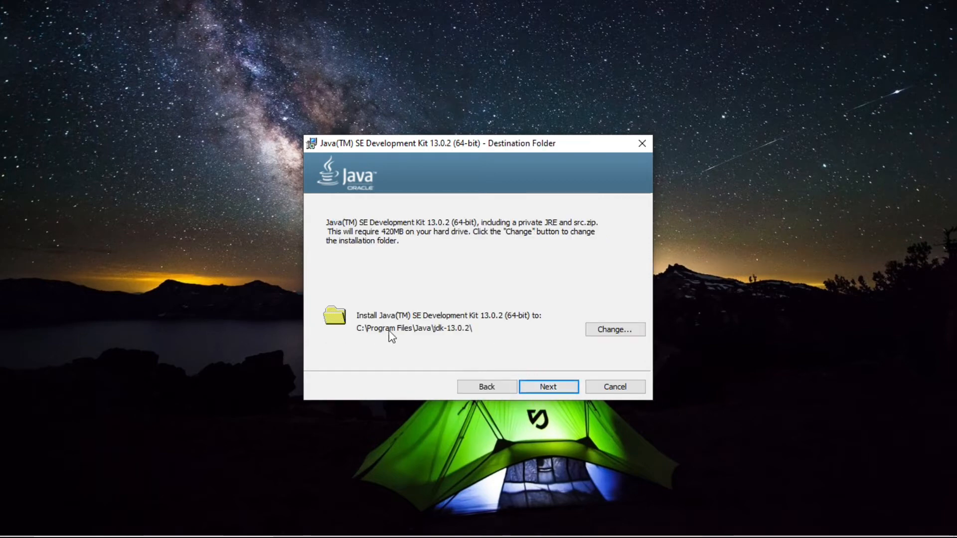
left_click(549, 388)
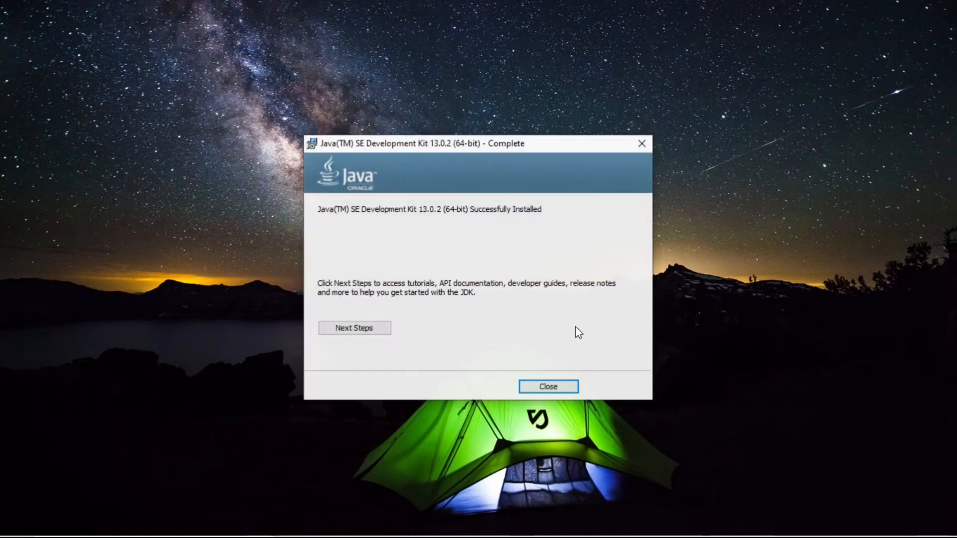
left_click(547, 389)
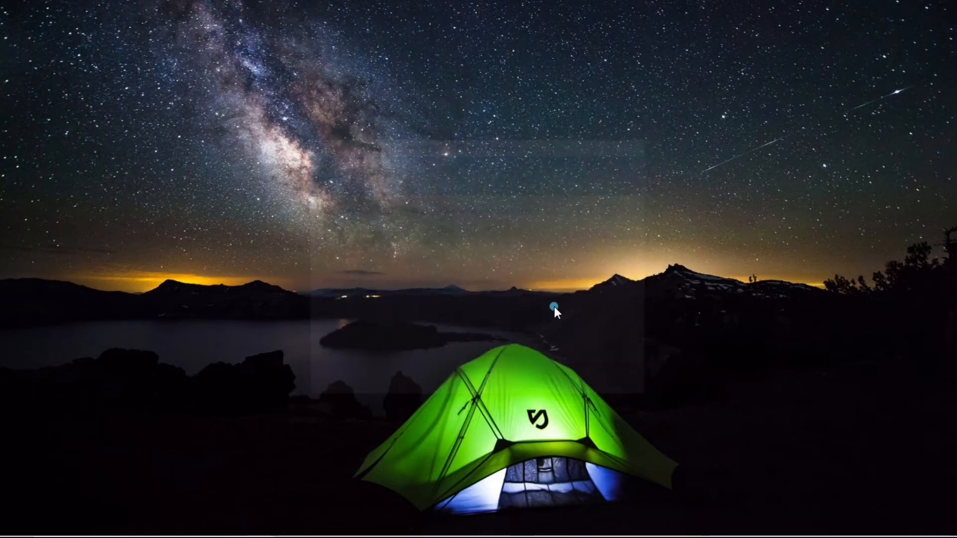
right_click(553, 307)
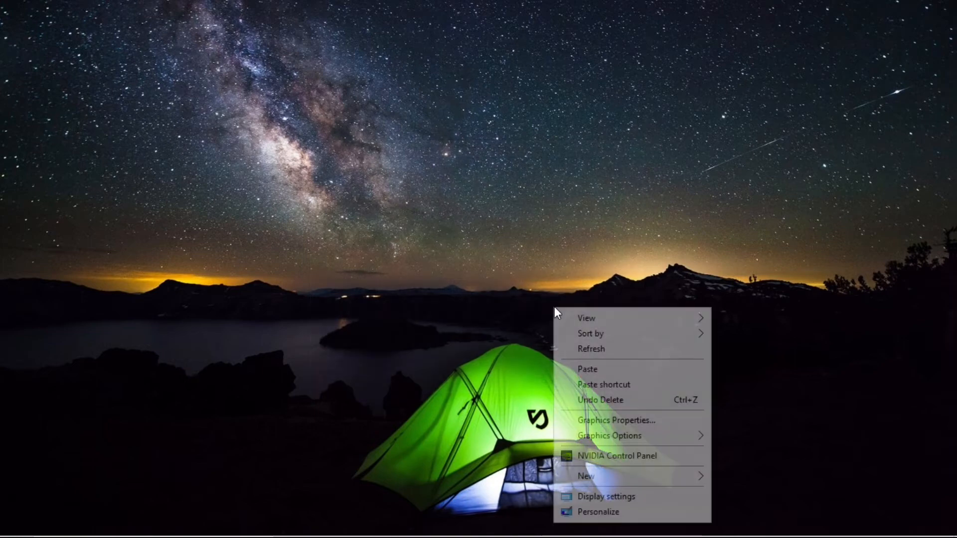
left_click(603, 349)
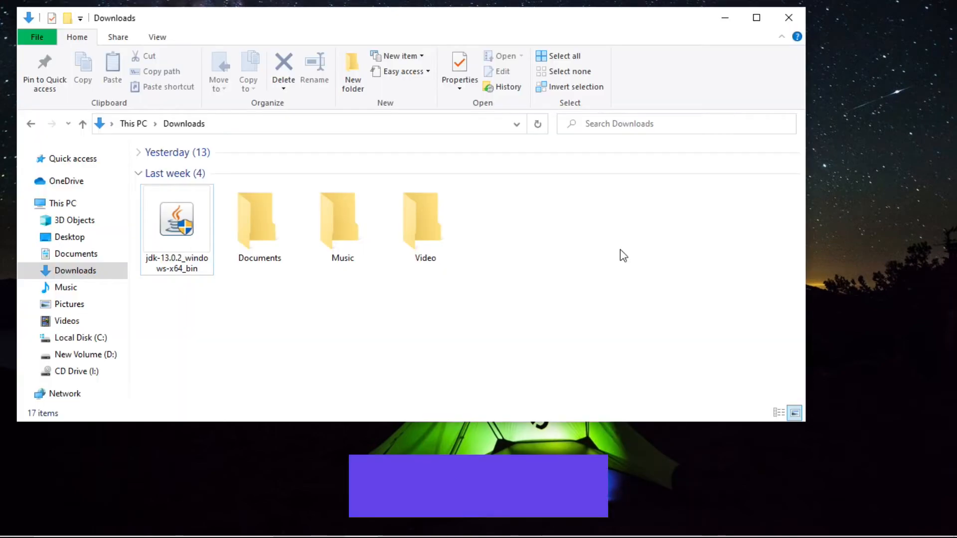
Step: Check the Java compiler version by running "javac -version" in a Command Prompt opened with cmd, and close it
key("super+r")
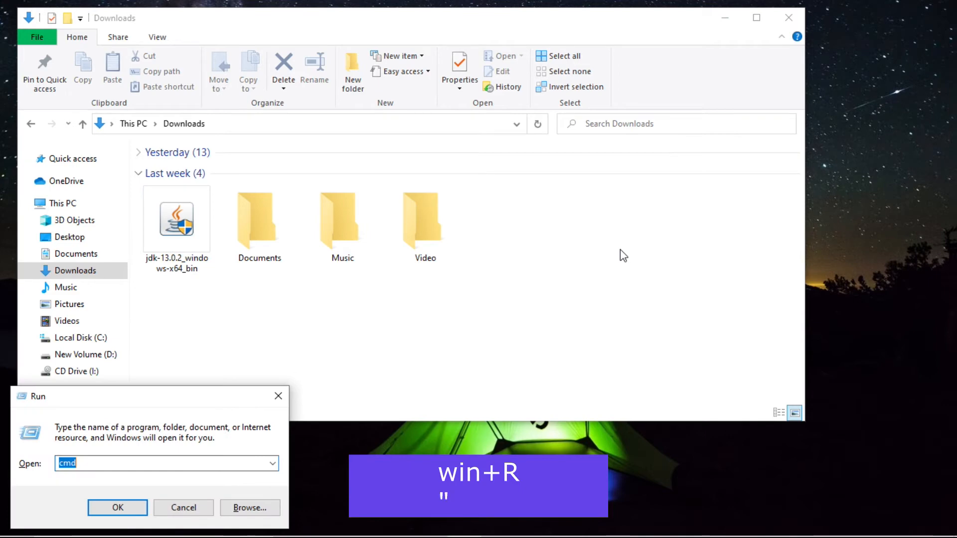
left_click(194, 466)
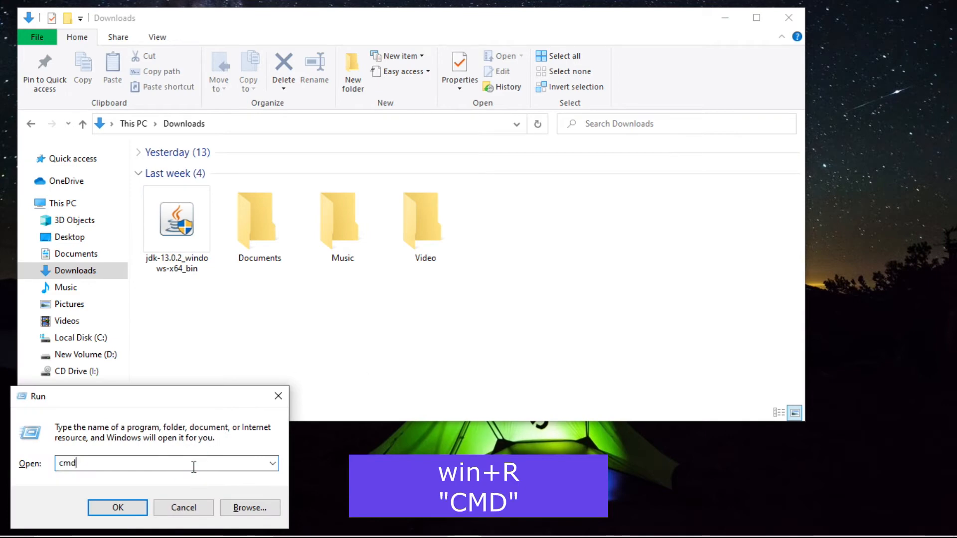
key("Return")
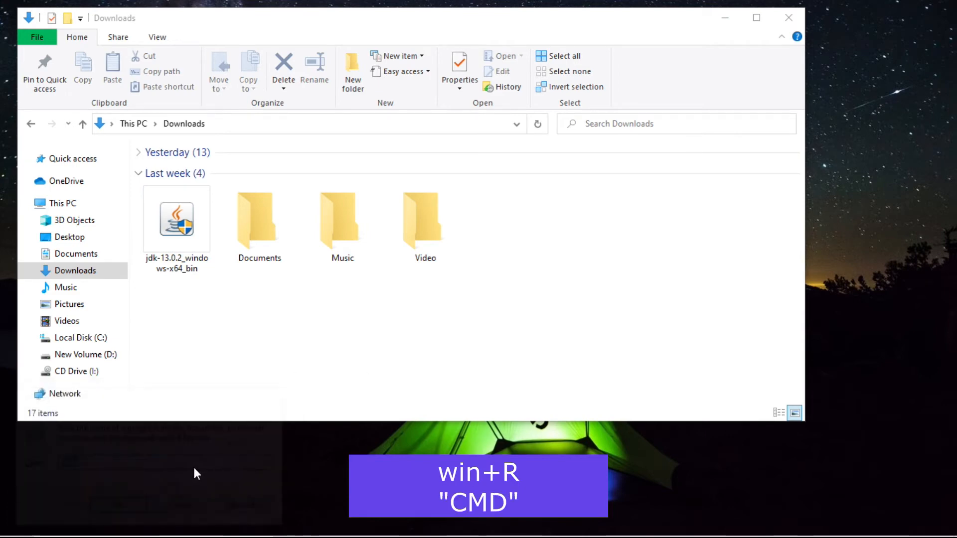
type("java")
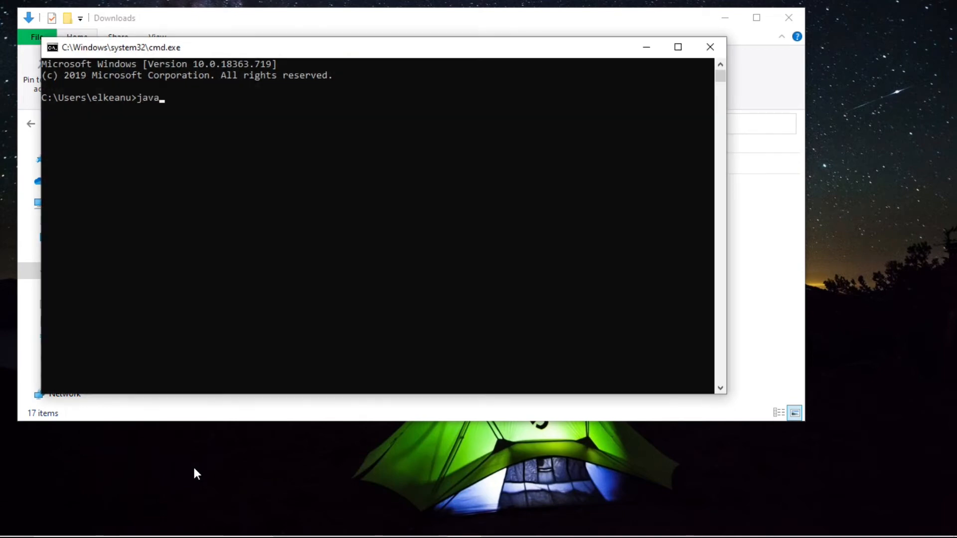
type("c")
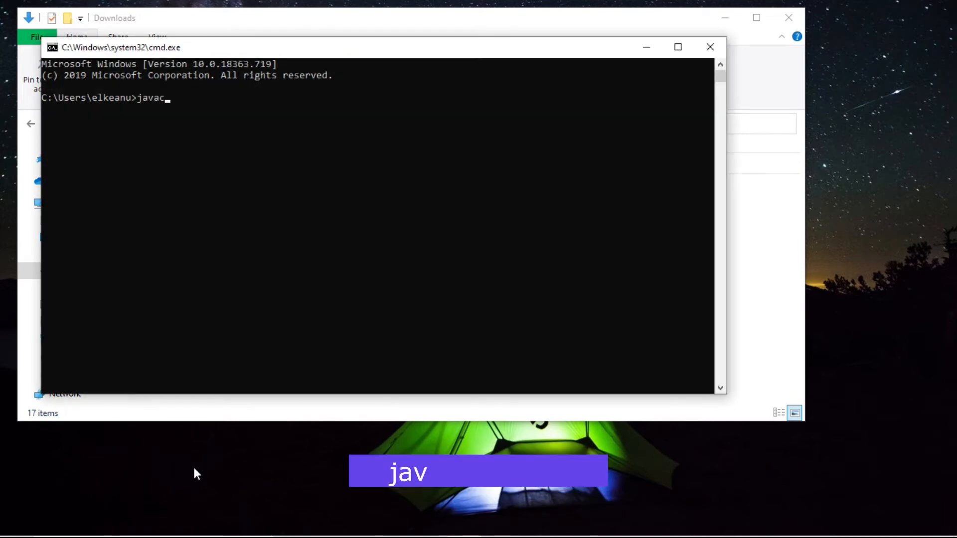
type(" -versi")
key("Return")
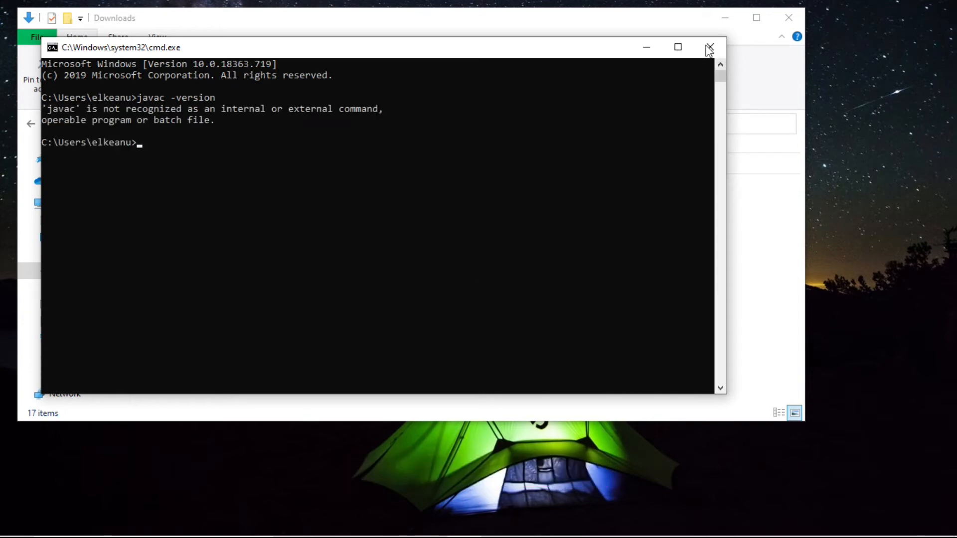
left_click(710, 47)
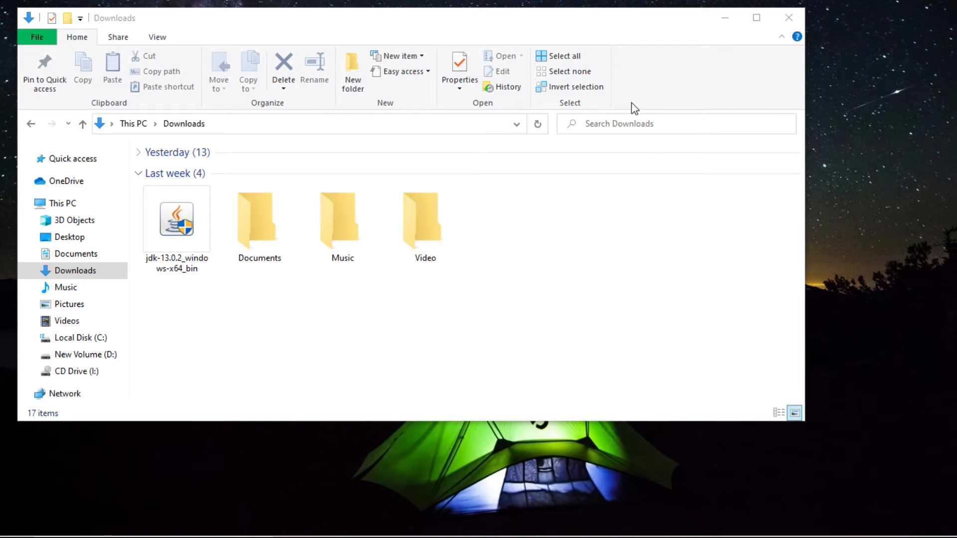
Step: Open the system variable Path for editing in the Environment Variables of this PC's advanced system settings
right_click(106, 210)
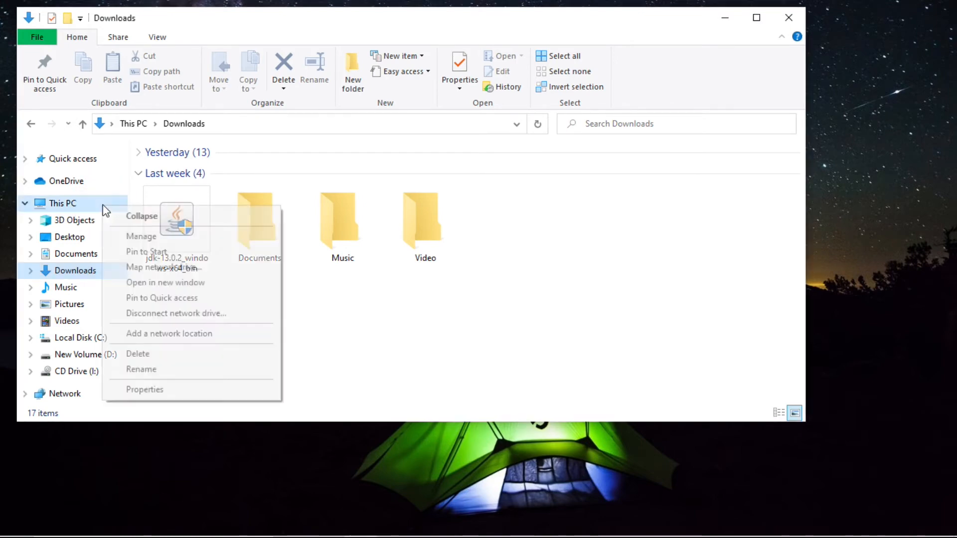
left_click(182, 396)
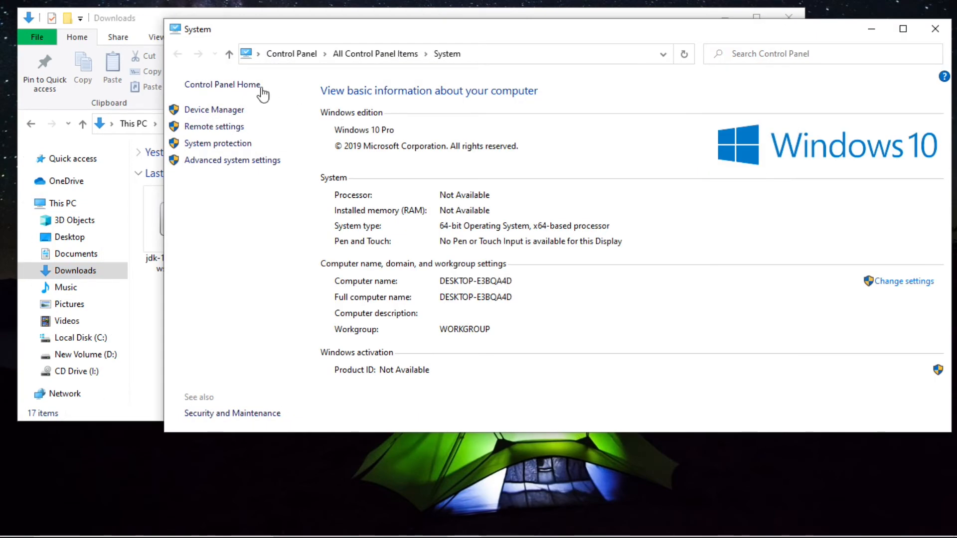
left_click(250, 161)
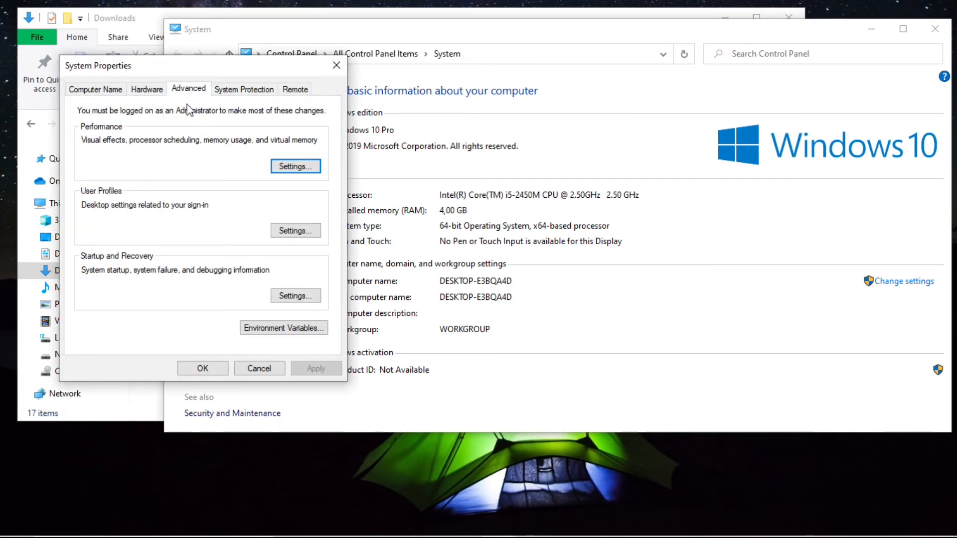
left_click(298, 327)
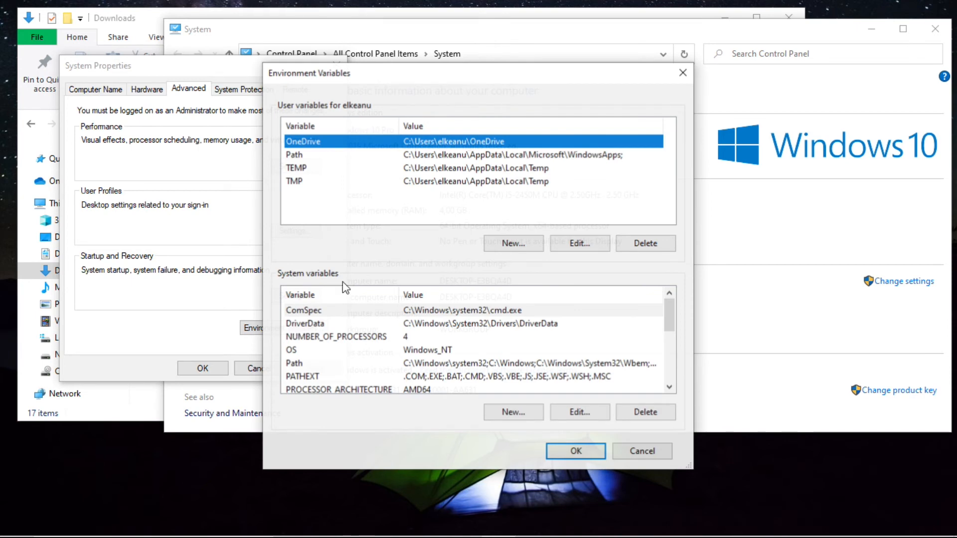
left_click(357, 368)
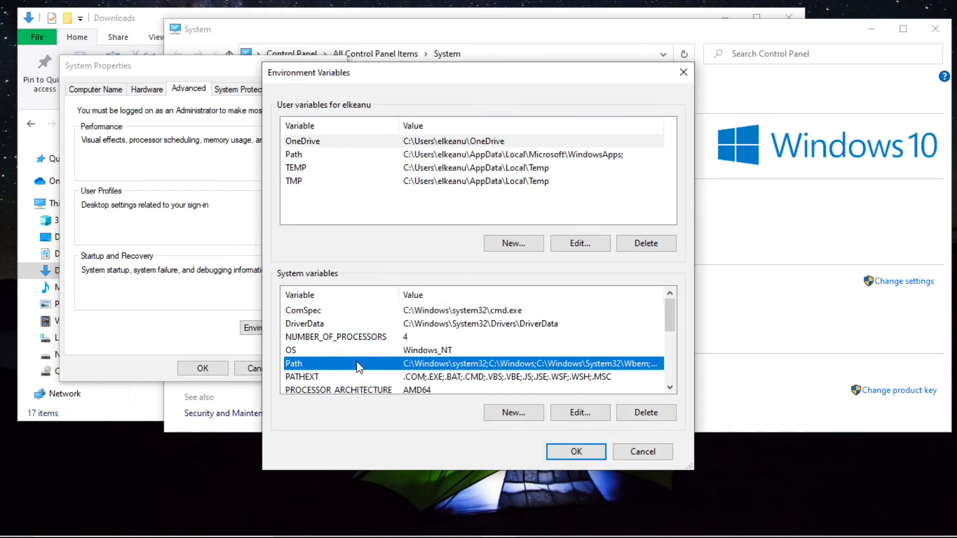
left_click(589, 415)
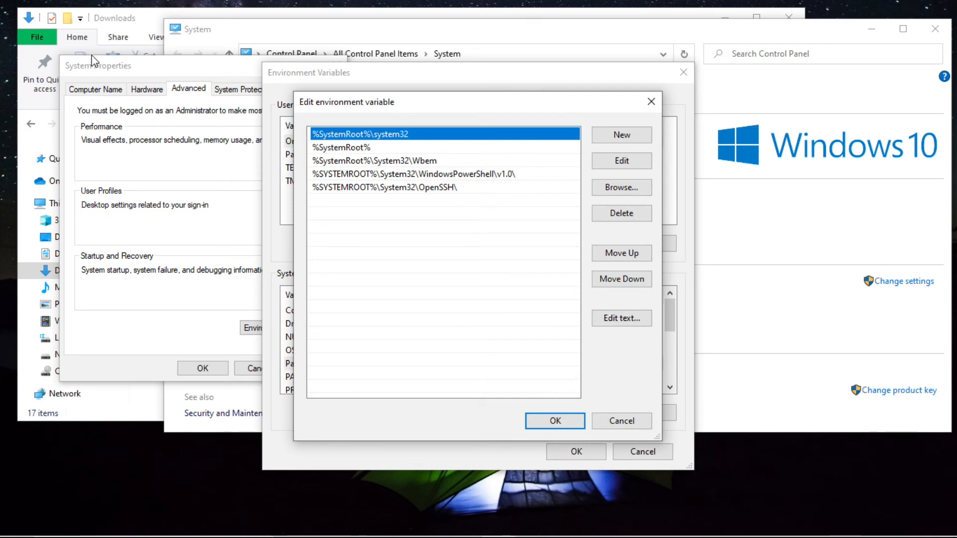
Step: Copy the JDK folder path C:\Program Files\Java\jdk-13.0.2\bin from File Explorer and close the Explorer window
left_click(113, 21)
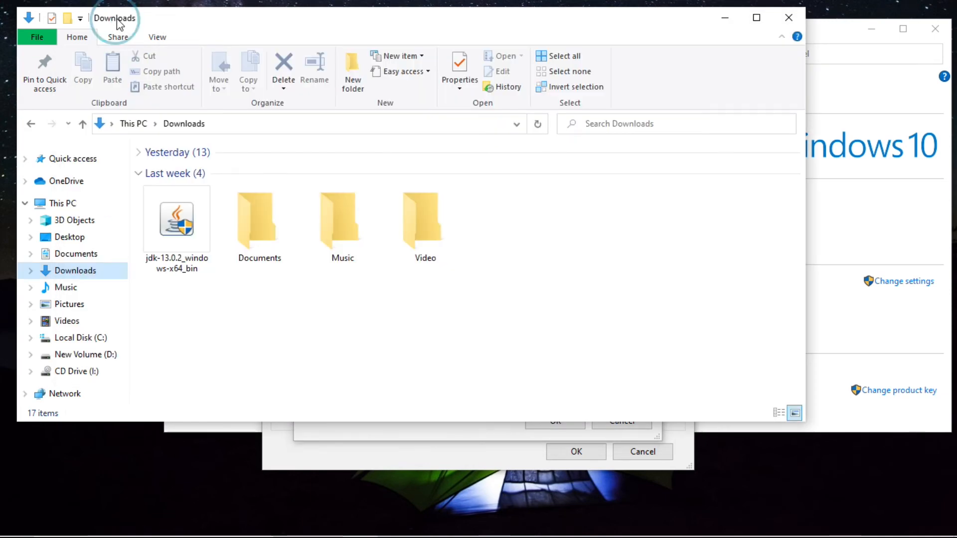
left_click(103, 339)
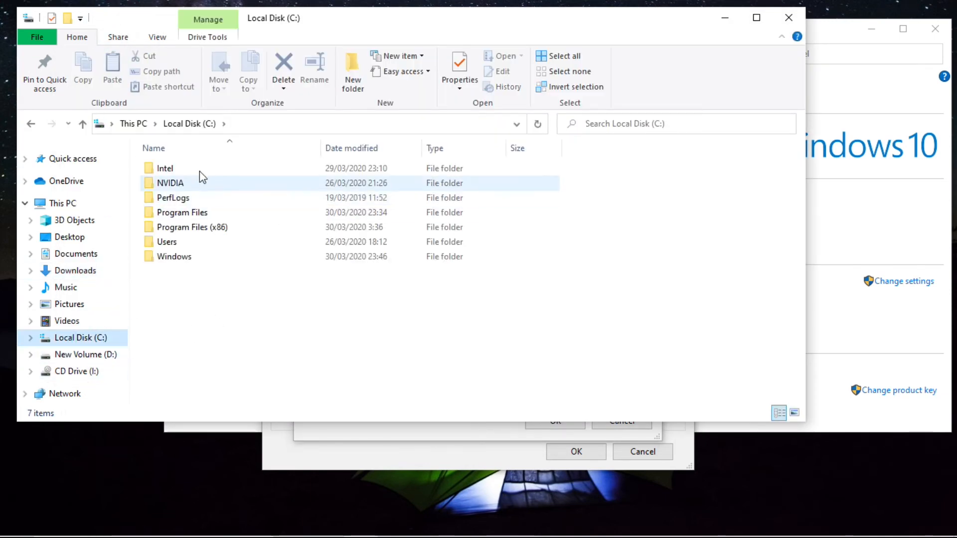
double_click(209, 215)
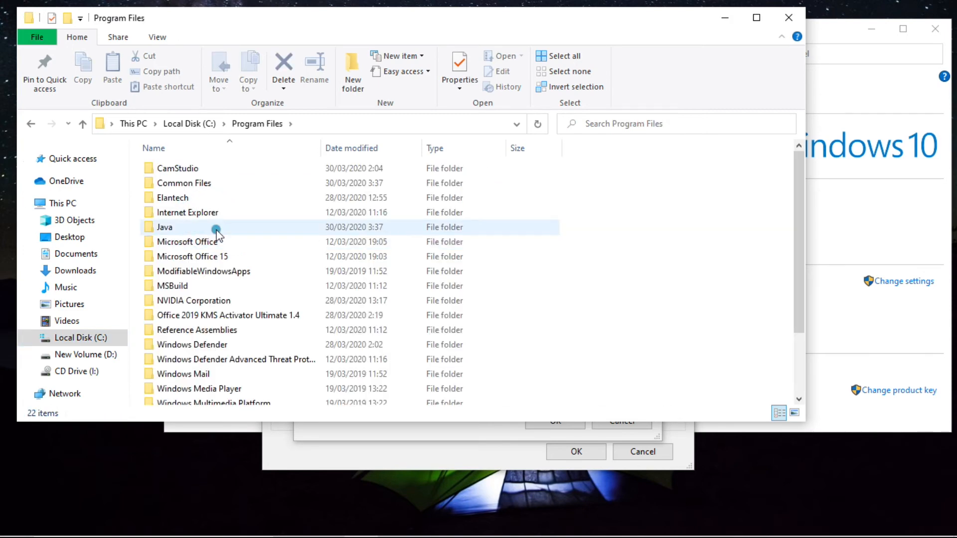
double_click(216, 230)
double_click(184, 171)
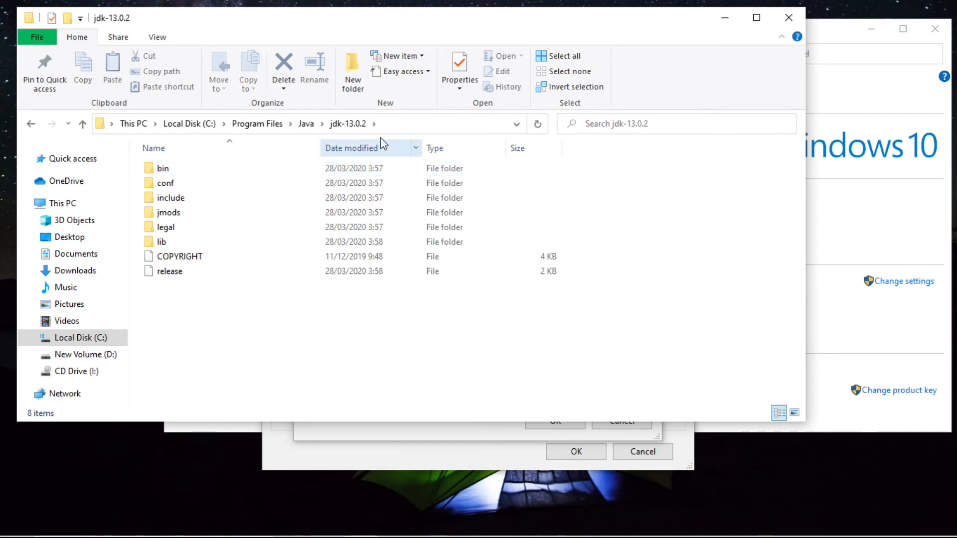
left_click(396, 124)
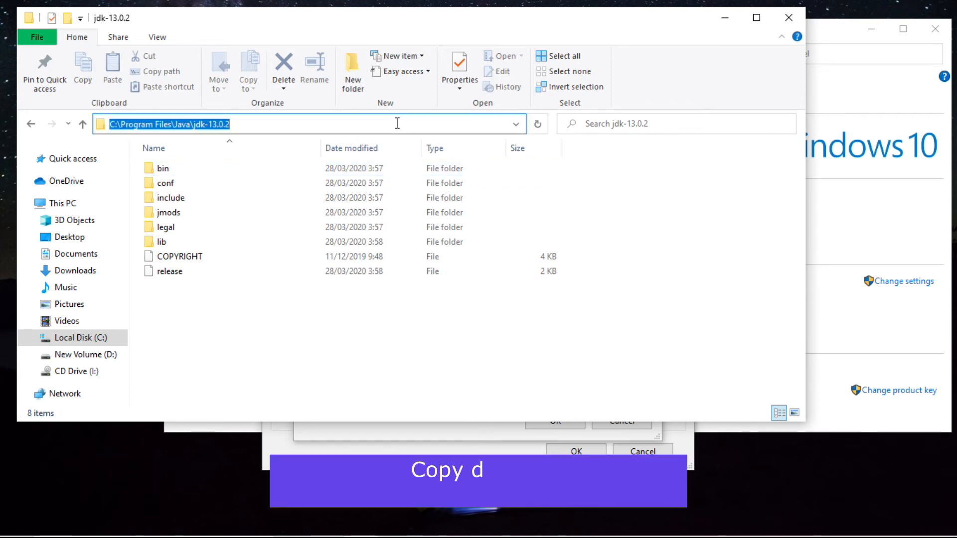
left_click(317, 170)
double_click(317, 172)
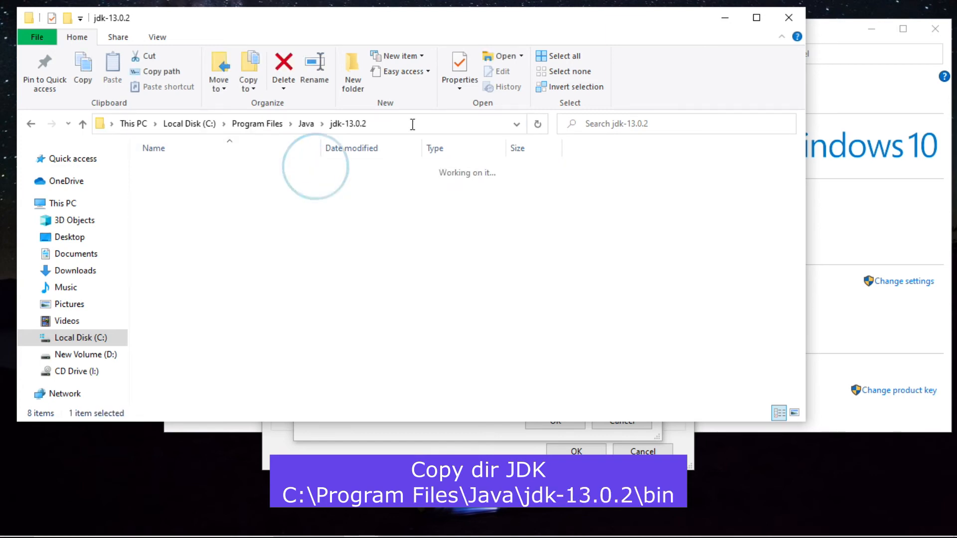
left_click(413, 124)
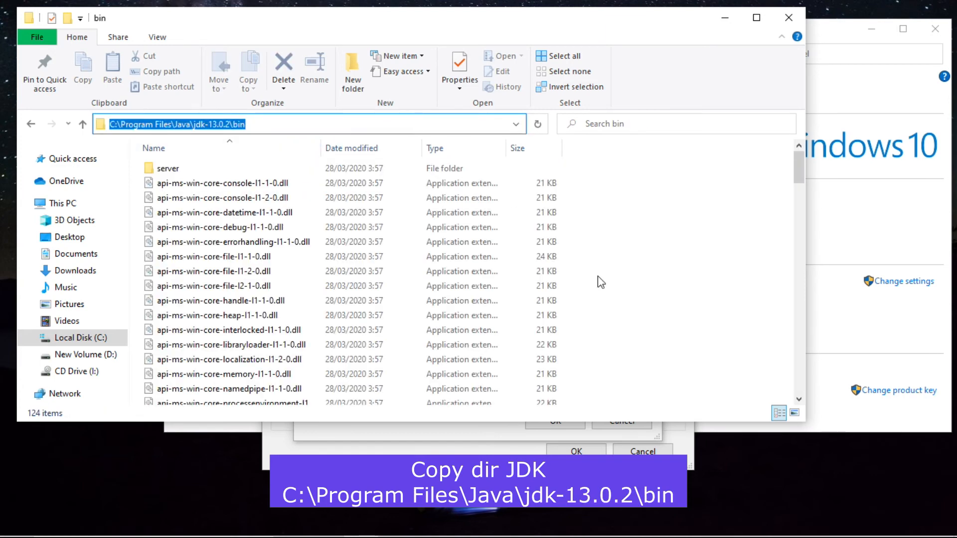
left_click(789, 18)
Step: Add C:\Program Files\Java\jdk-13.0.2\bin as a new entry in the system Path variable, accept all dialogs and close the System window
left_click(622, 135)
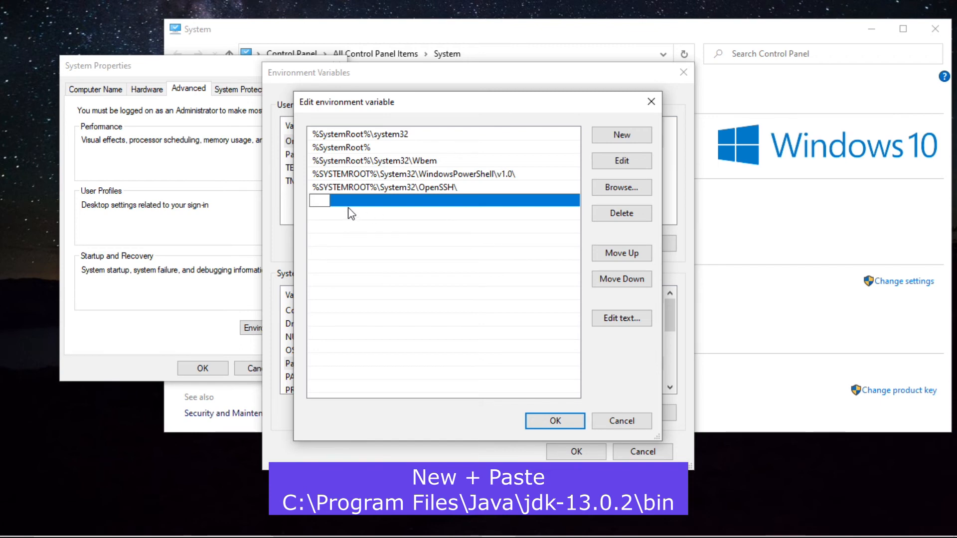
right_click(314, 201)
left_click(355, 262)
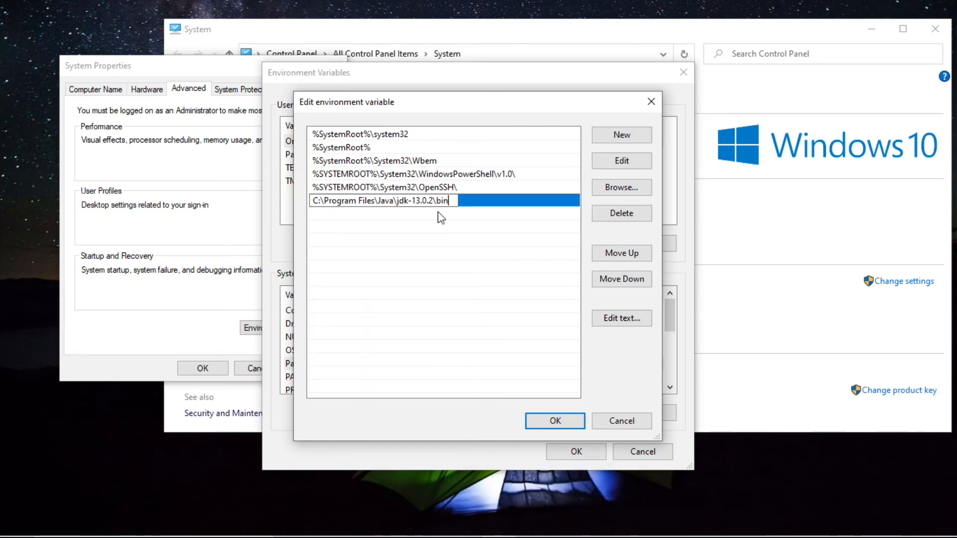
left_click(555, 421)
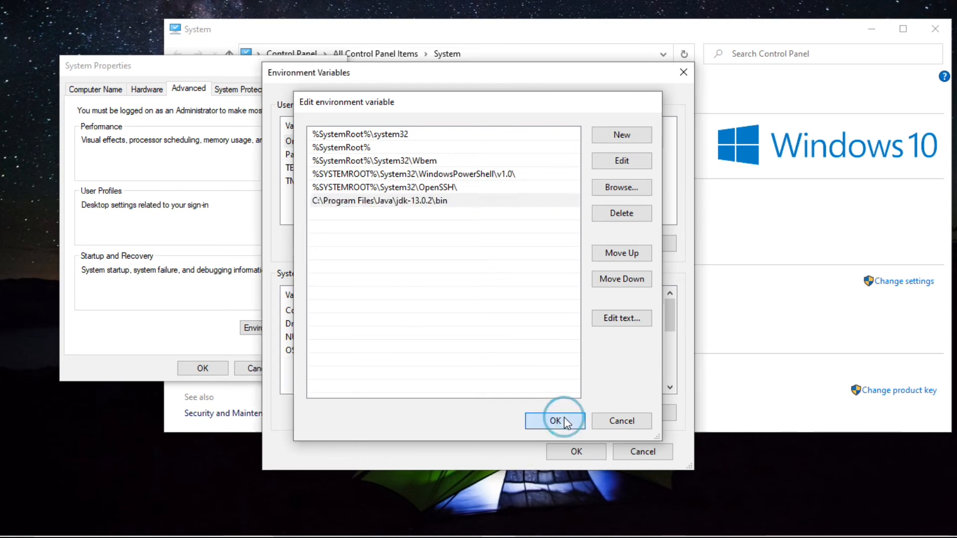
left_click(562, 451)
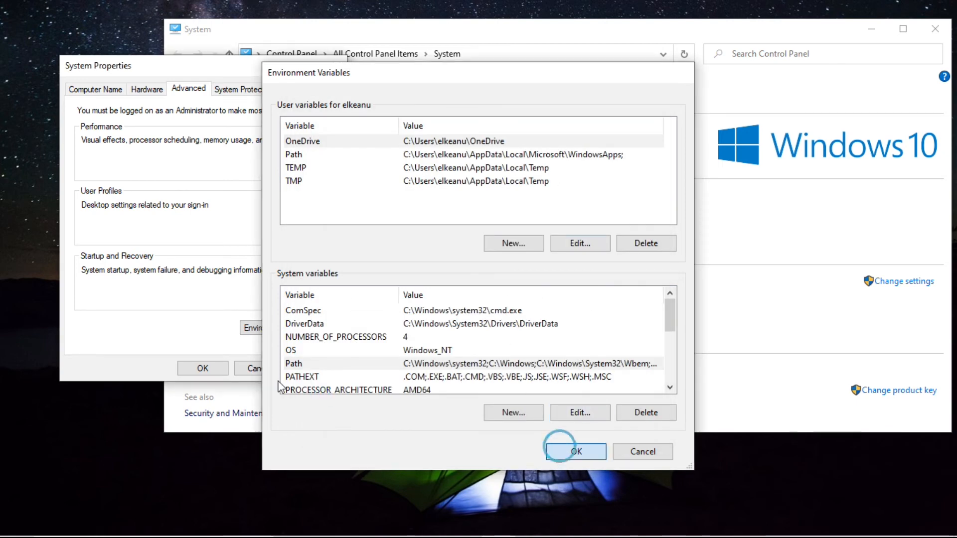
left_click(204, 369)
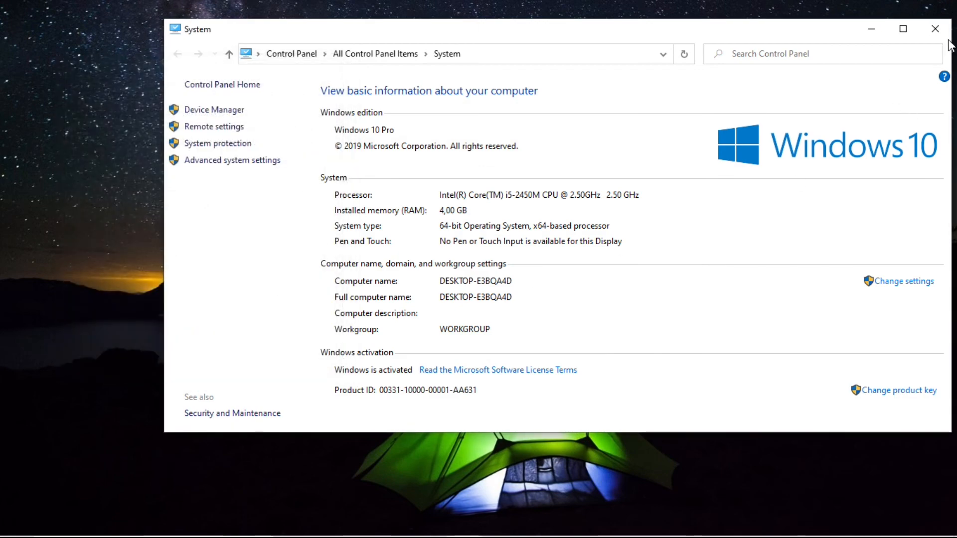
left_click(936, 28)
Step: Check the Java compiler version by running "javac -version" in a new Command Prompt opened with cmd
key("super+r")
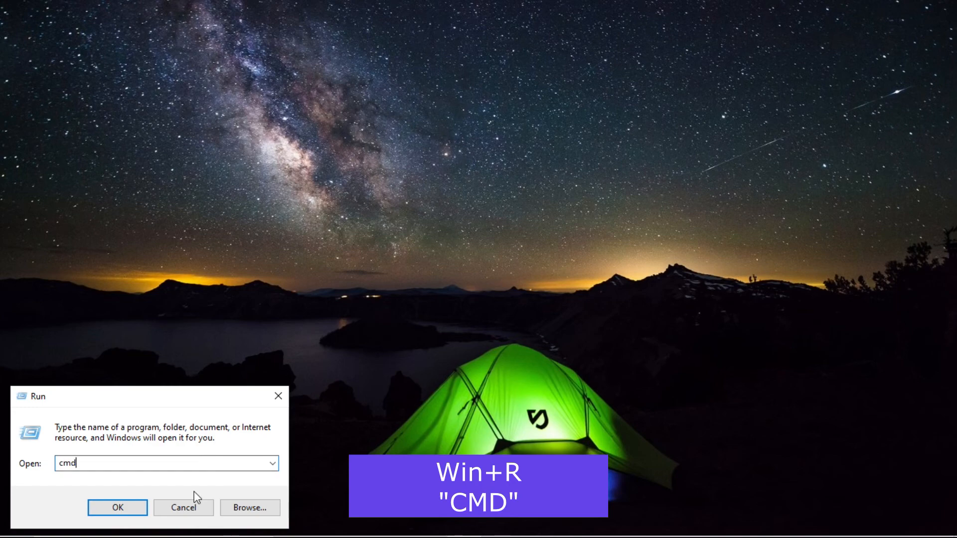
key("Return")
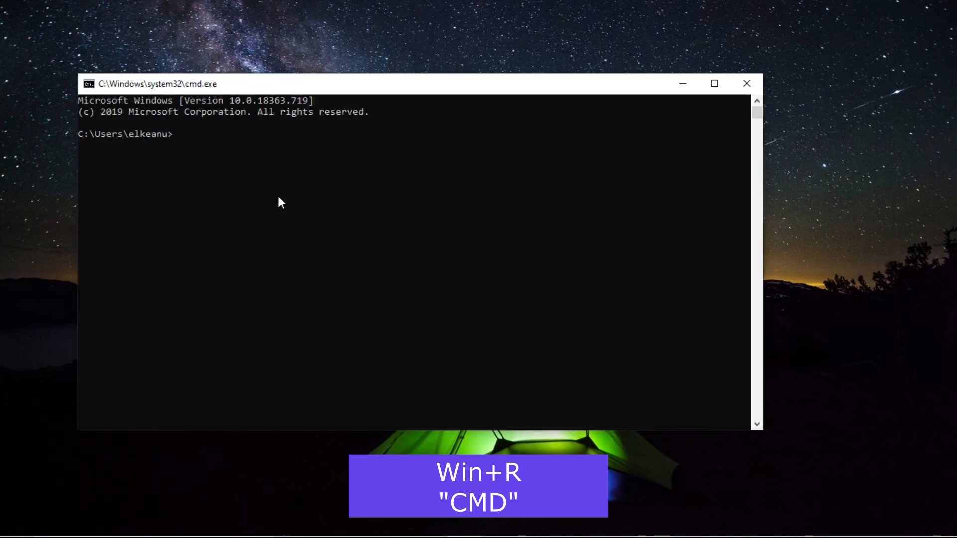
type("javac")
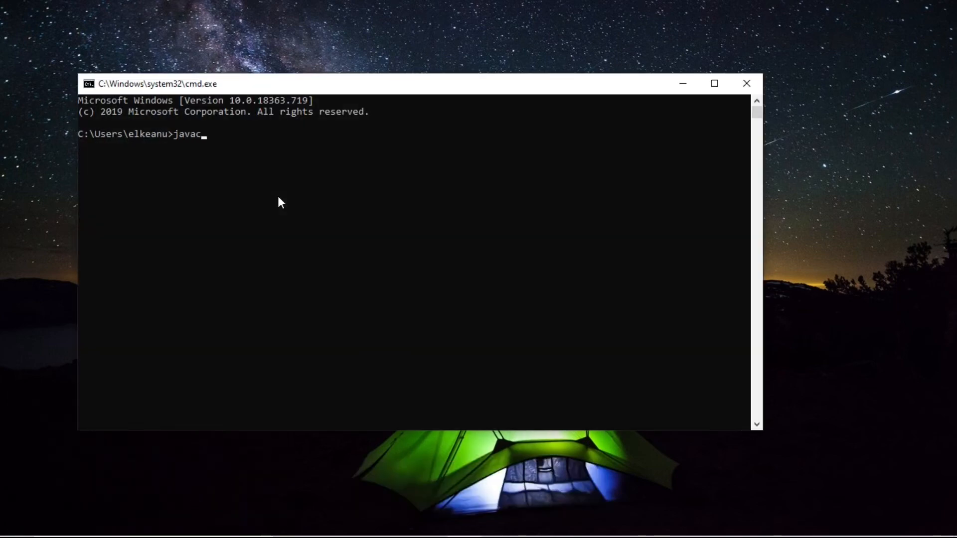
type(" -version")
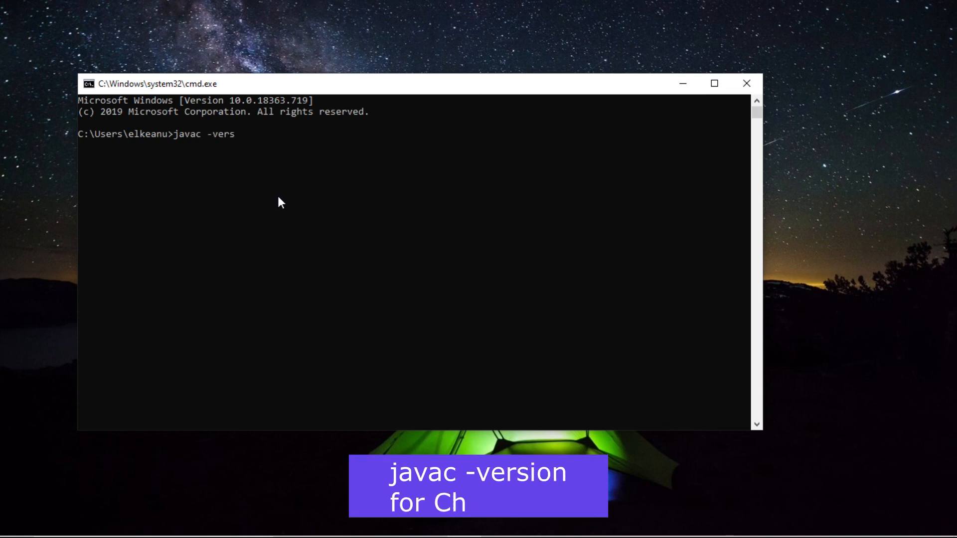
key("Return")
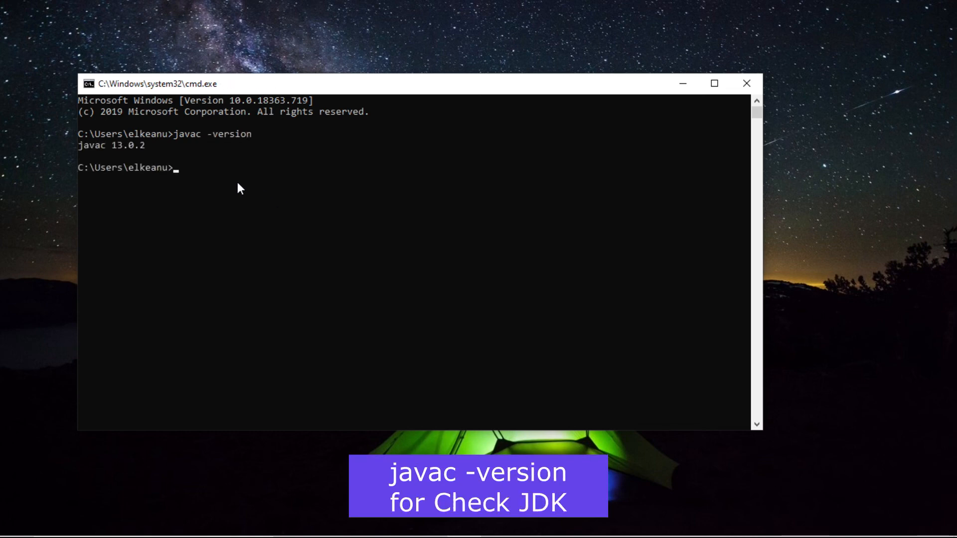
Step: List the compiler's options by running "javac" without arguments, close the Command Prompt and refresh the desktop
type("javac")
key("Return")
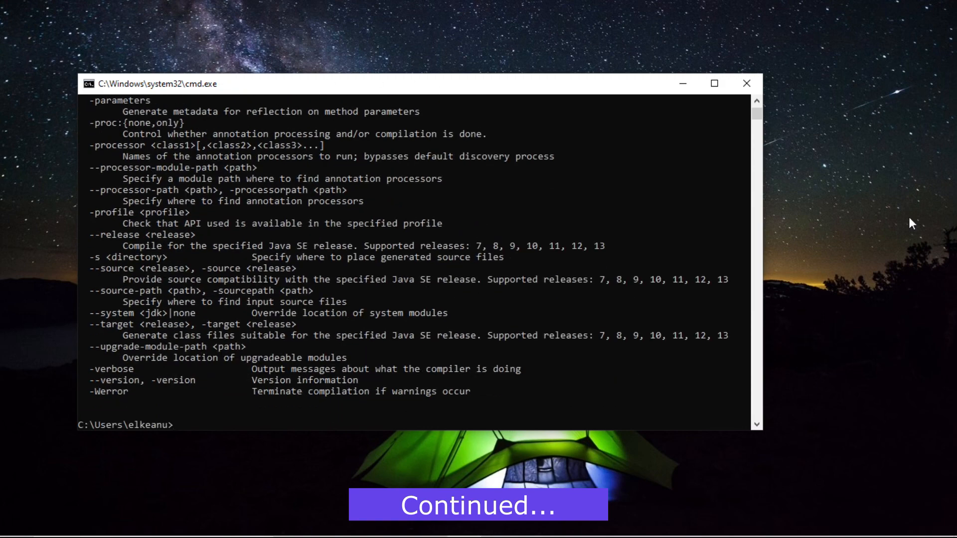
left_click(746, 84)
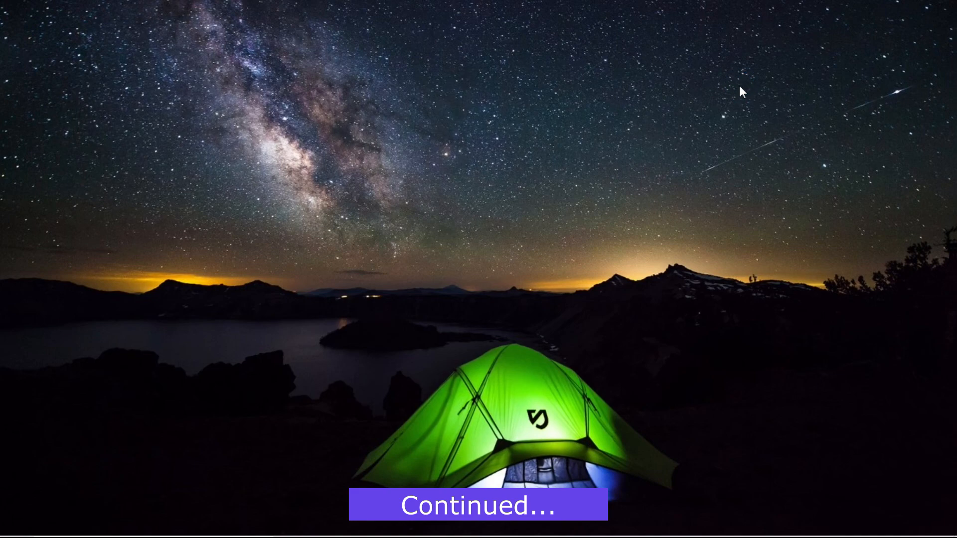
right_click(695, 106)
left_click(725, 149)
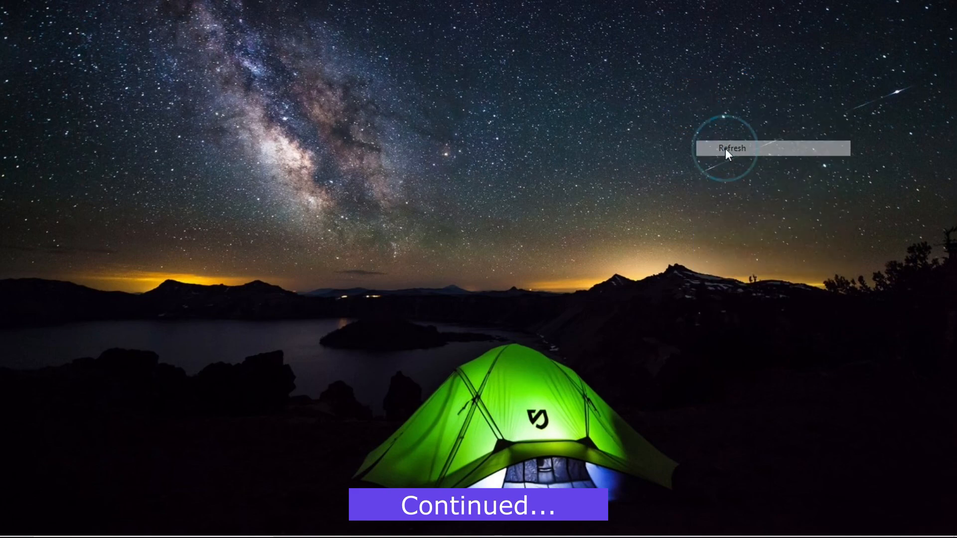